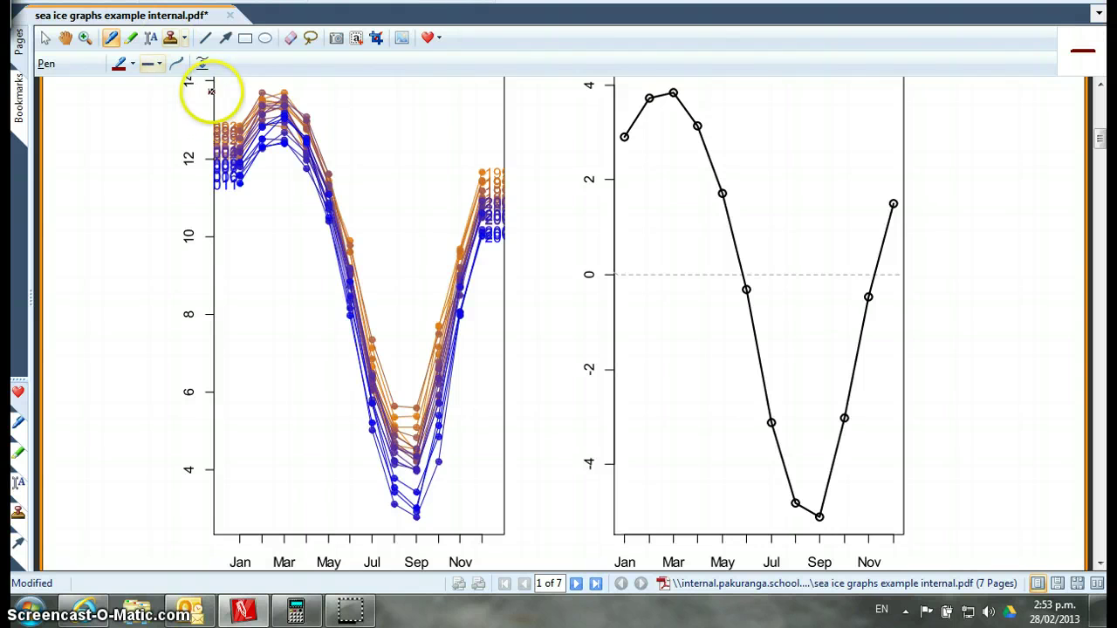
In red pen, bracket the left graph's Jan–Mar and Nov points, sketch stacked arches beside it, and add a downward arrow at Nov
mouse_move(228, 96)
left_mouse_down()
mouse_move(194, 127)
mouse_move(220, 206)
left_mouse_up()
mouse_move(481, 143)
left_mouse_down()
mouse_move(528, 168)
mouse_move(497, 263)
left_mouse_up()
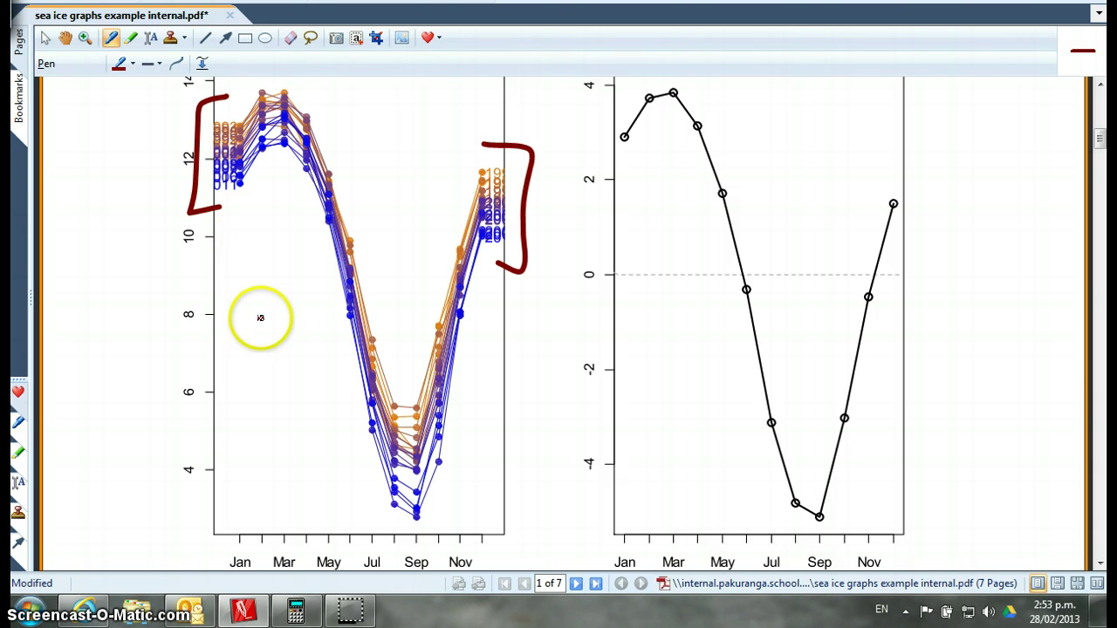
left_click(72, 454)
left_click_drag(79, 475, 164, 469)
mouse_move(73, 455)
left_mouse_down()
mouse_move(90, 309)
mouse_move(195, 394)
left_mouse_up()
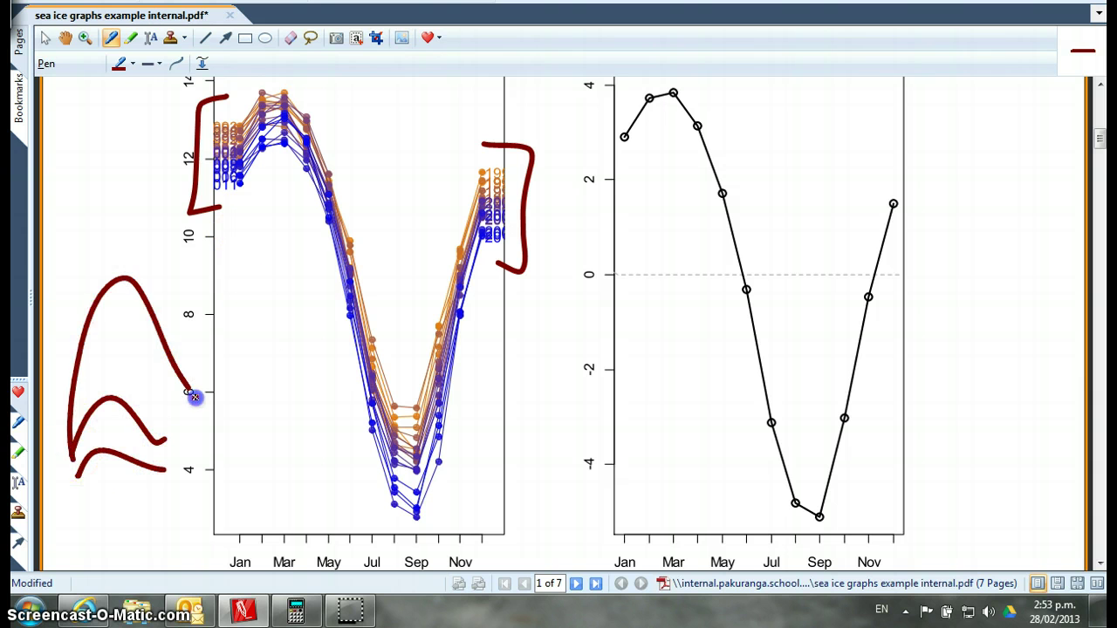
mouse_move(88, 470)
left_mouse_down()
mouse_move(148, 325)
mouse_move(182, 450)
left_mouse_up()
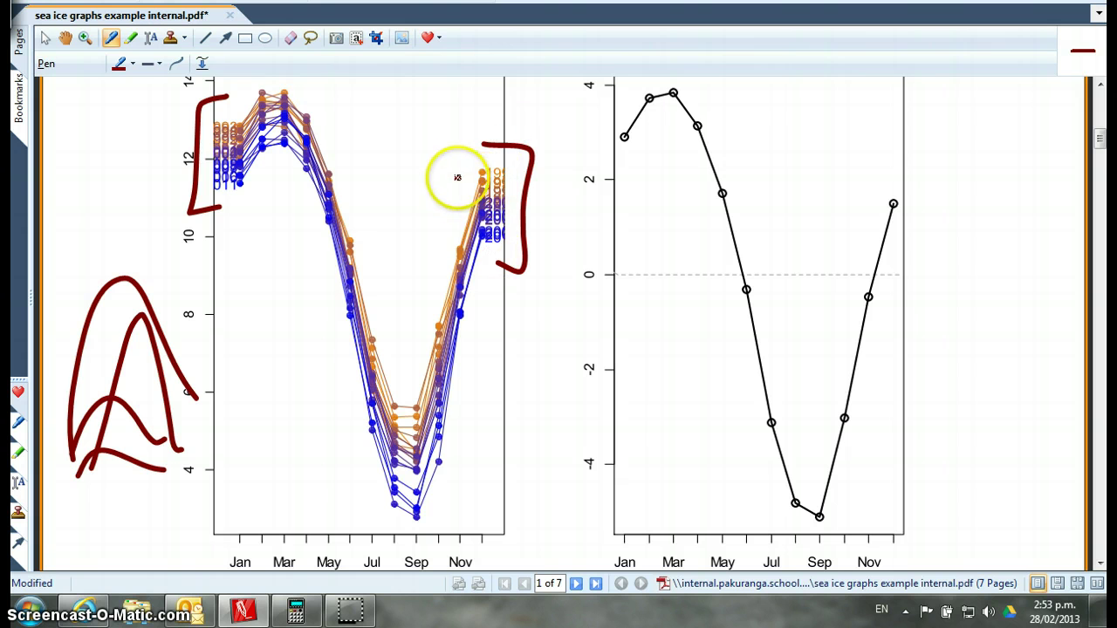
left_click_drag(455, 172, 454, 223)
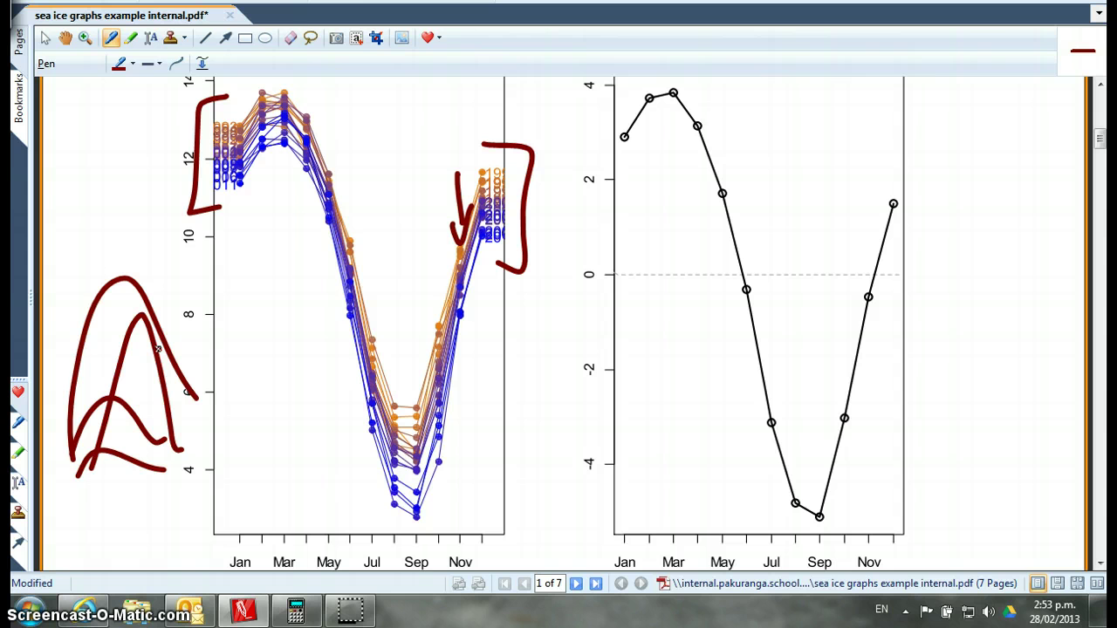
Circle the March peak, arrow the Jan axis label, and write J F M A M J J A S O N D along the curve
mouse_move(280, 79)
left_mouse_down()
mouse_move(299, 99)
mouse_move(288, 148)
mouse_move(272, 76)
left_mouse_up()
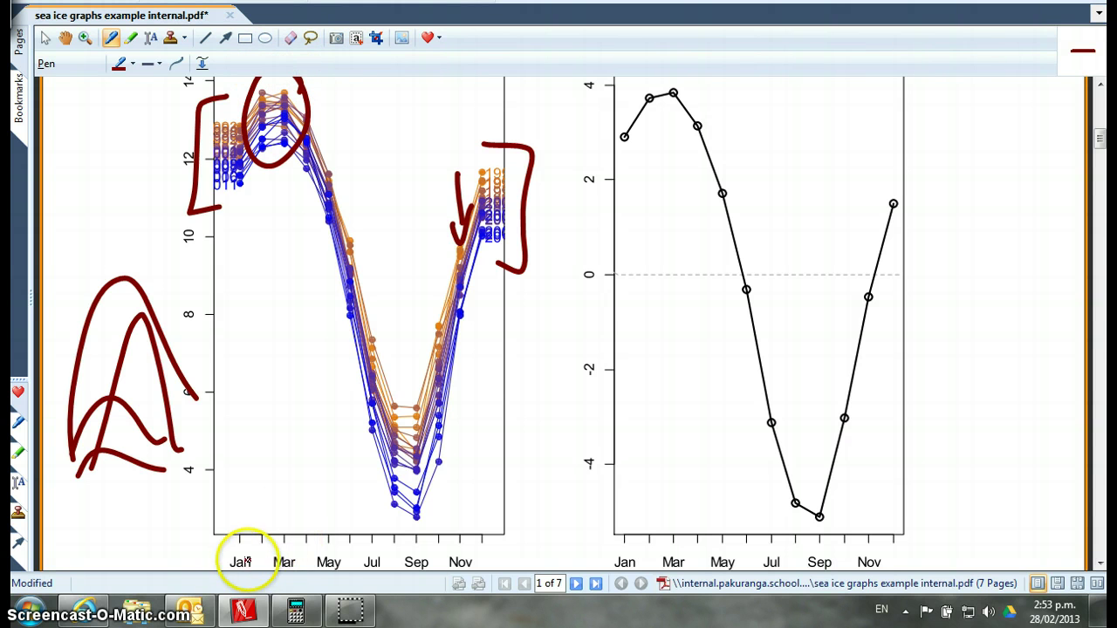
left_click_drag(262, 546, 256, 561)
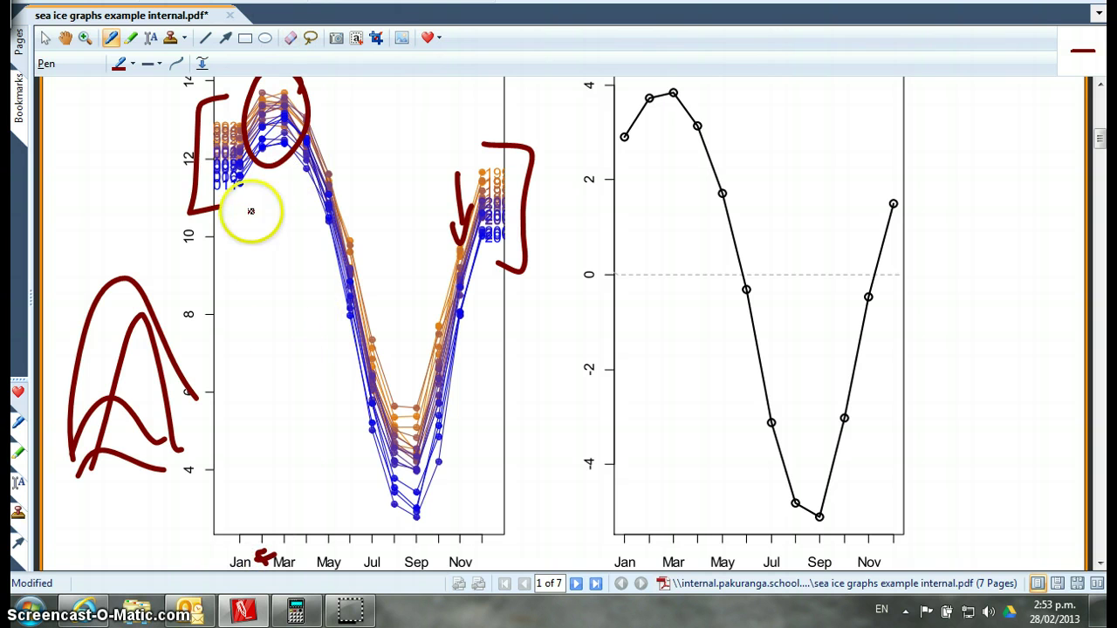
mouse_move(243, 190)
left_mouse_down()
mouse_move(224, 222)
mouse_move(278, 164)
mouse_move(297, 165)
mouse_move(325, 141)
left_mouse_up()
left_click_drag(333, 193, 363, 185)
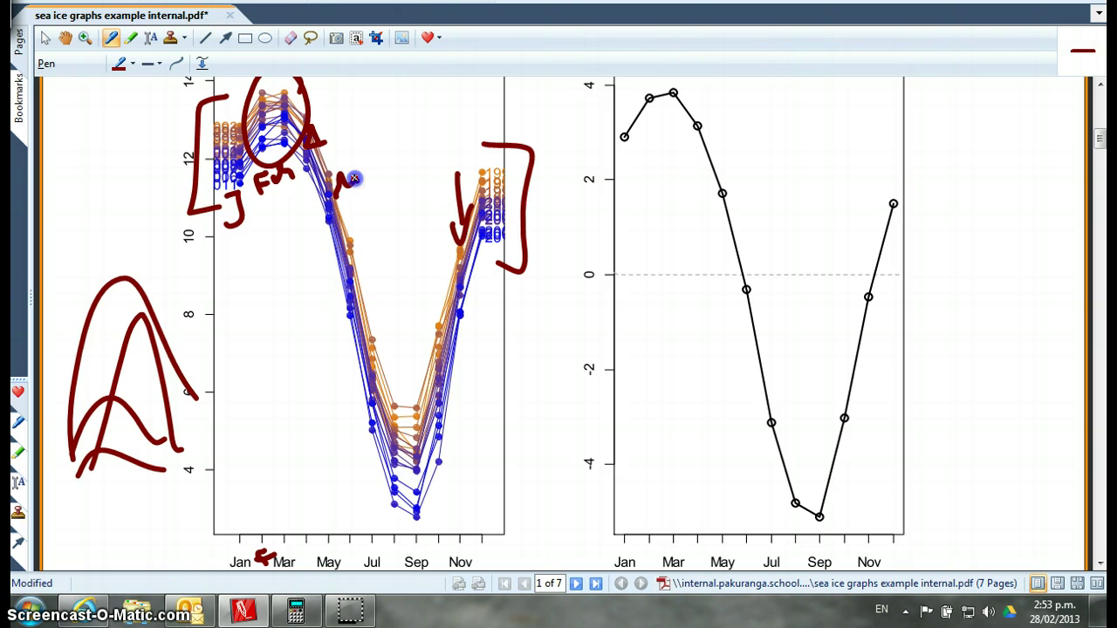
left_click_drag(361, 245, 352, 281)
left_click_drag(370, 347, 349, 394)
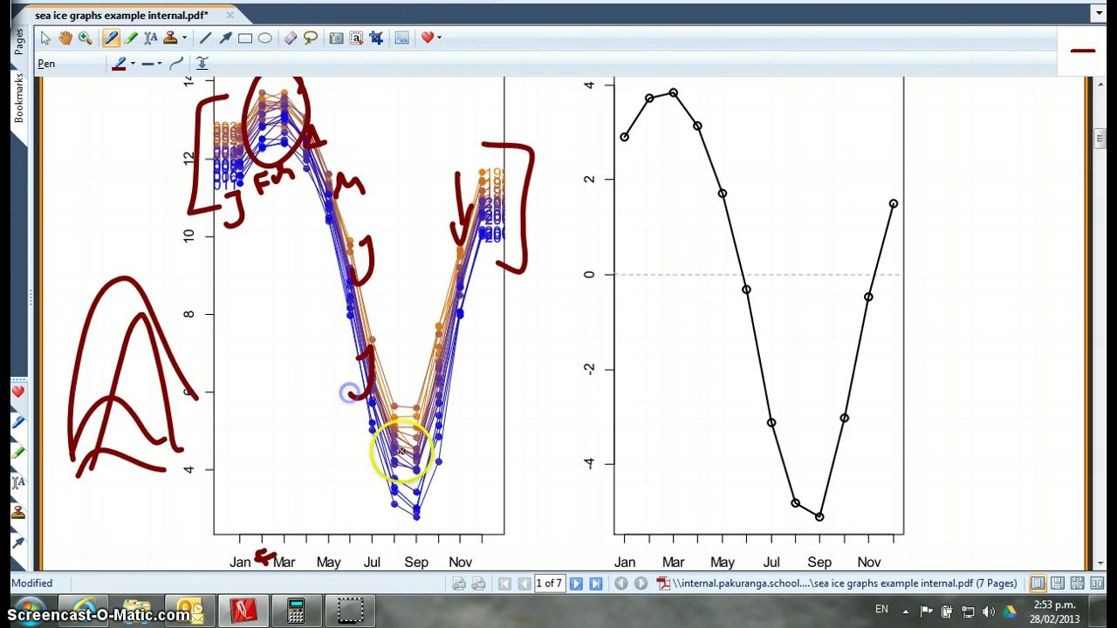
left_click_drag(429, 487, 415, 522)
left_click_drag(450, 430, 449, 444)
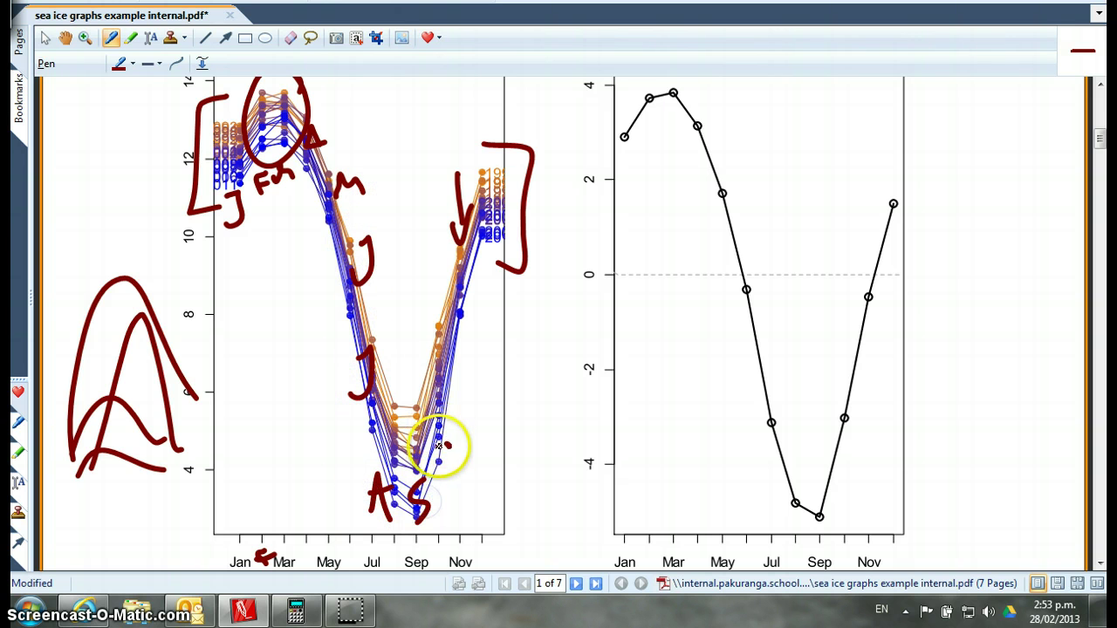
mouse_move(451, 336)
left_mouse_down()
mouse_move(457, 312)
mouse_move(469, 331)
mouse_move(472, 296)
left_mouse_up()
left_click_drag(482, 208, 482, 244)
Circle the Feb label and the A S labels, and complete the circle around the March peak
mouse_move(294, 170)
left_mouse_down()
mouse_move(281, 195)
mouse_move(274, 139)
mouse_move(292, 161)
left_mouse_up()
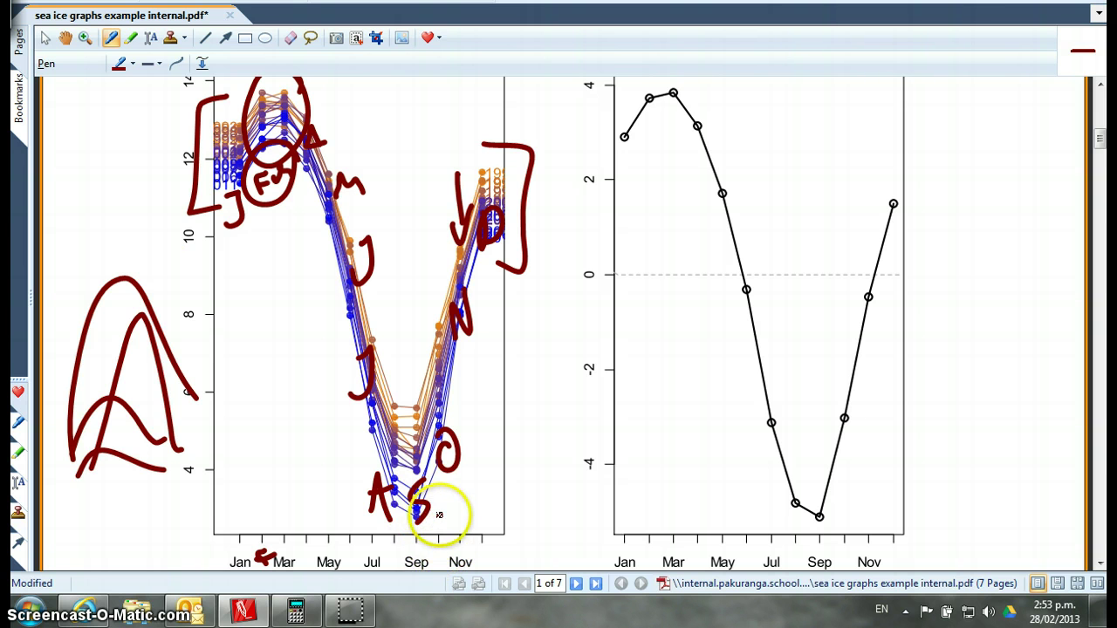
left_click_drag(438, 474, 444, 485)
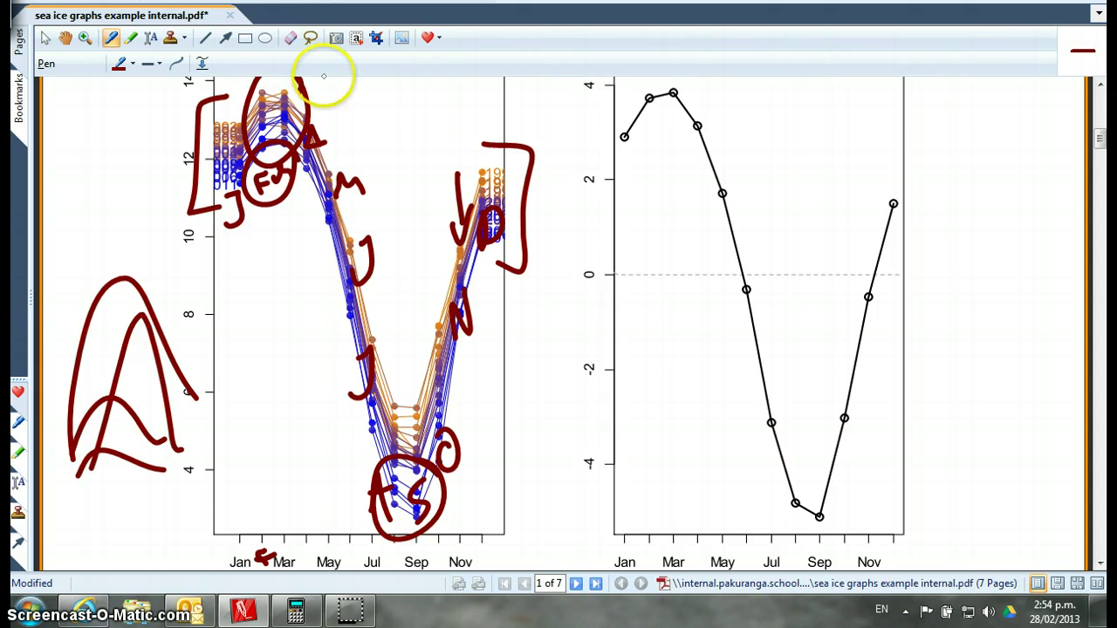
left_click_drag(298, 80, 310, 175)
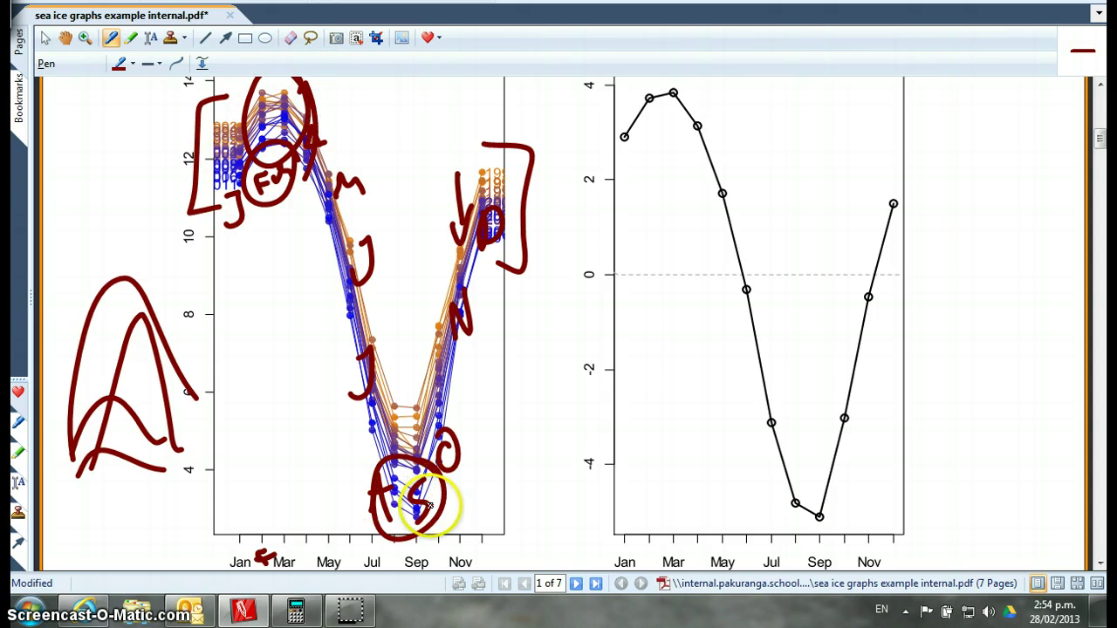
On the right graph, draw lines from the March peak and September minimum to the axis, marking the minimum's value
left_click_drag(676, 93, 569, 99)
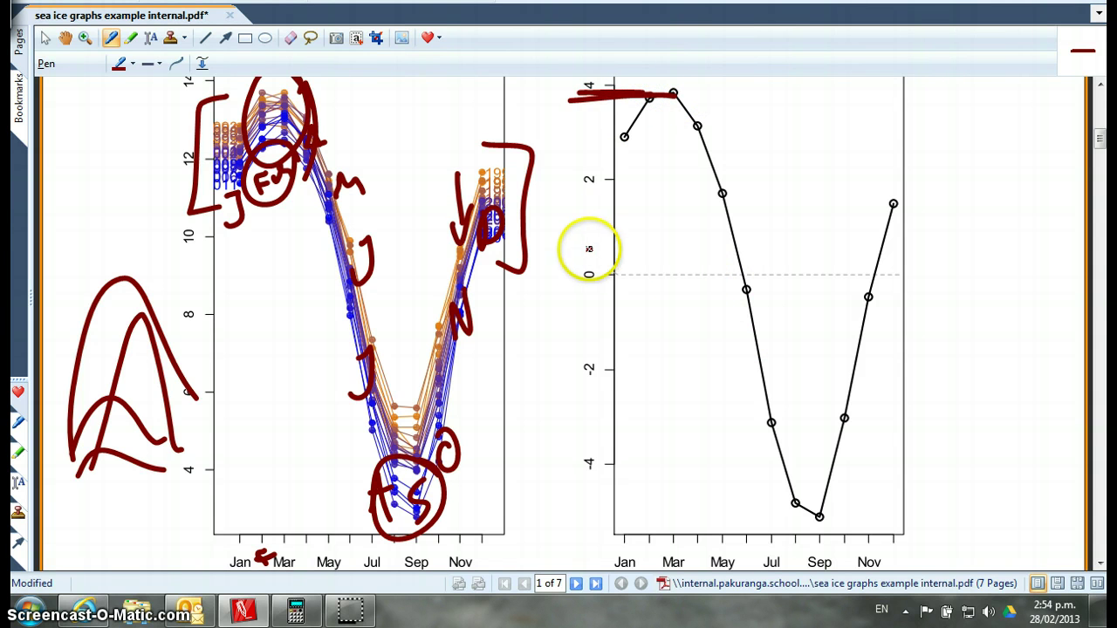
left_click_drag(588, 267, 579, 186)
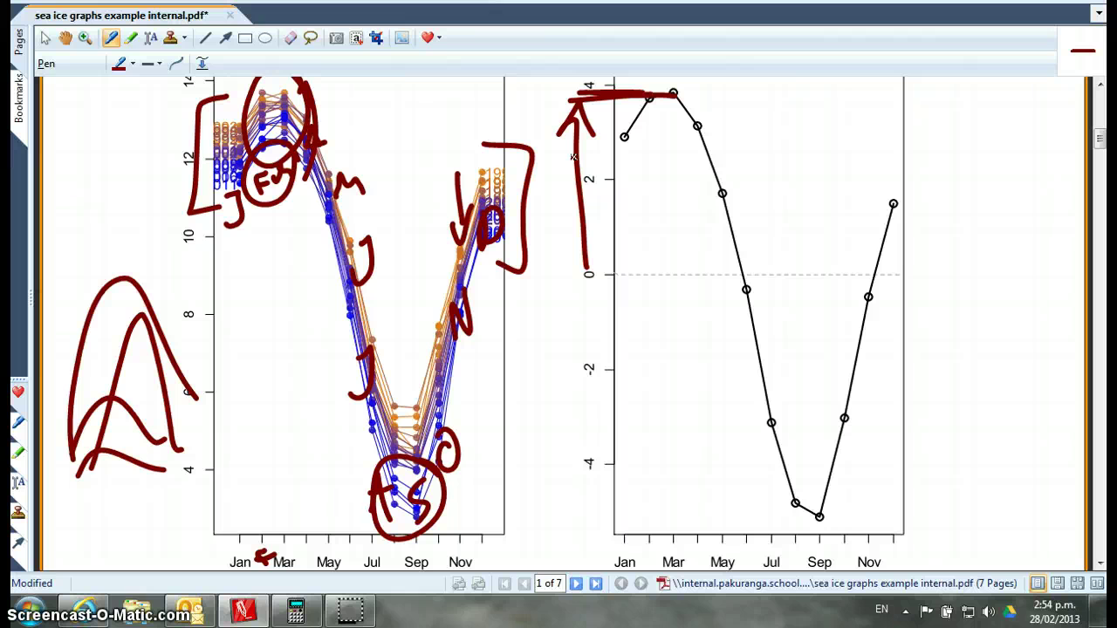
left_click_drag(823, 521, 569, 506)
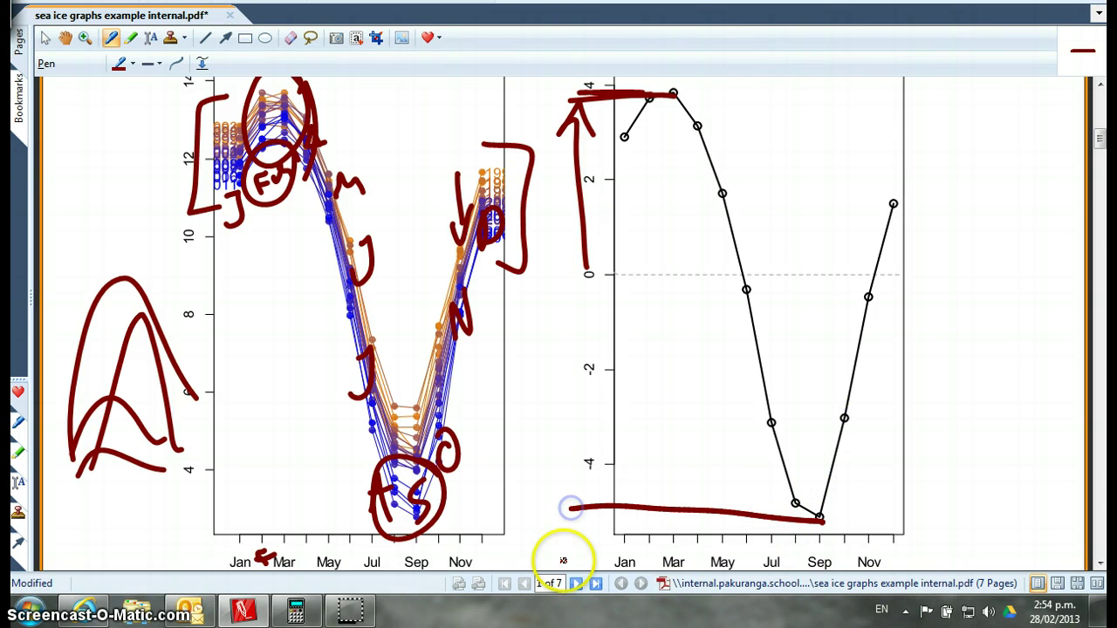
left_click_drag(518, 540, 534, 530)
mouse_move(547, 520)
left_mouse_down()
mouse_move(563, 535)
mouse_move(556, 498)
left_mouse_up()
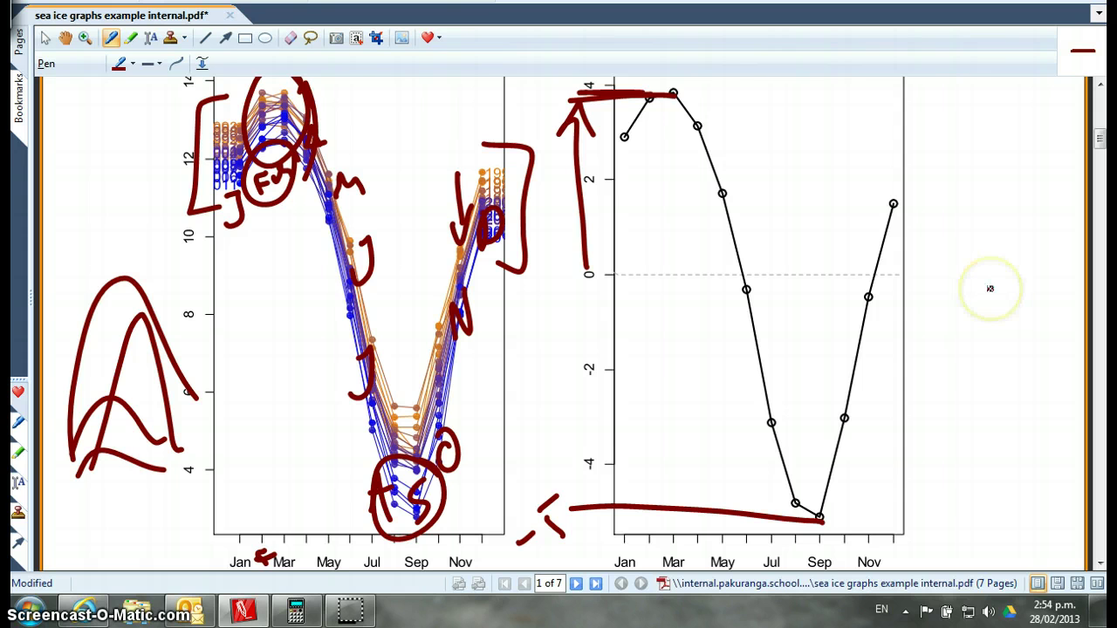
Draw a line along the seasonal graph's peak and a double-headed vertical range arrow labelled 9
left_click_drag(582, 87, 990, 84)
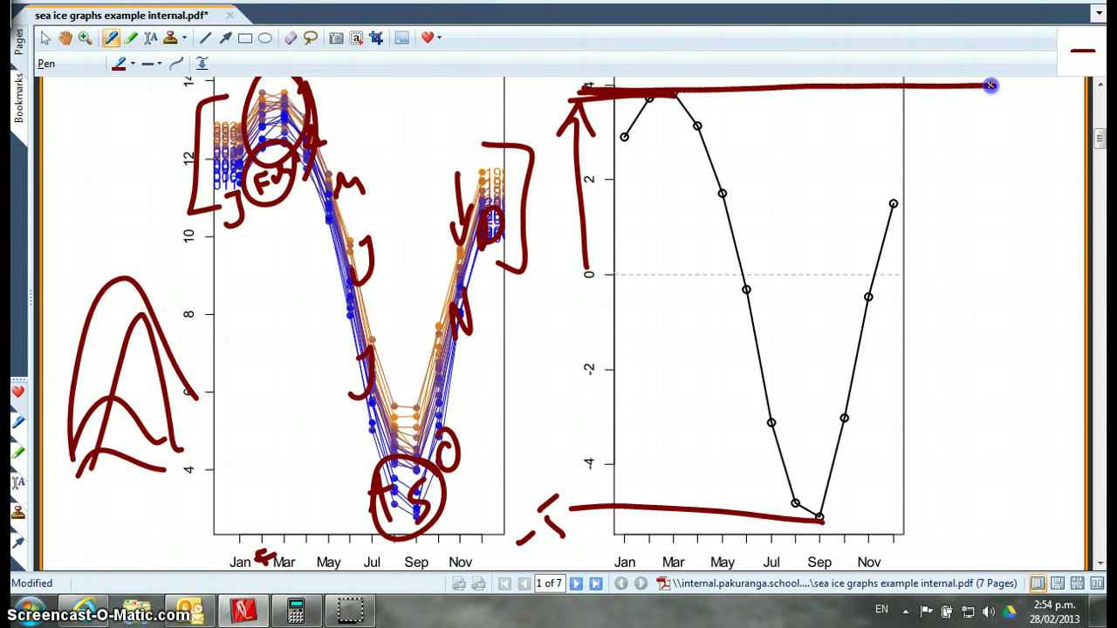
left_click_drag(949, 124, 918, 548)
mouse_move(894, 491)
left_mouse_down()
mouse_move(940, 480)
mouse_move(954, 436)
left_mouse_up()
mouse_move(909, 150)
left_mouse_down()
mouse_move(928, 125)
mouse_move(975, 164)
left_mouse_up()
left_click_drag(997, 245, 993, 304)
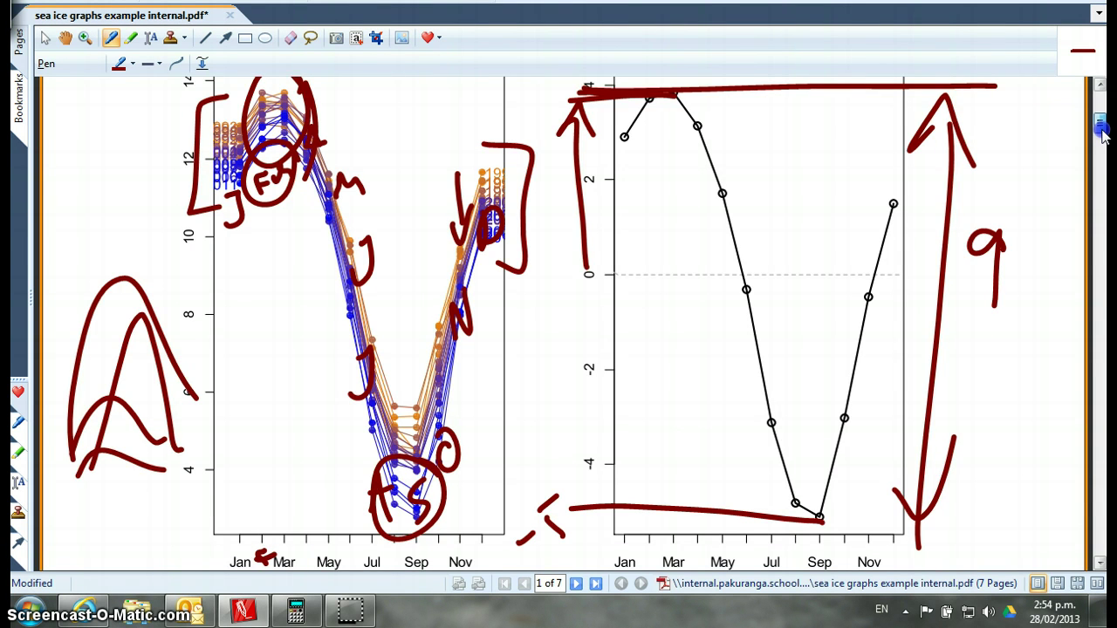
On page 1's Raw data chart, draw lines at the highest peak and lowest trough with a range arrow labelled 11
scroll(1101, 105, "up", 10)
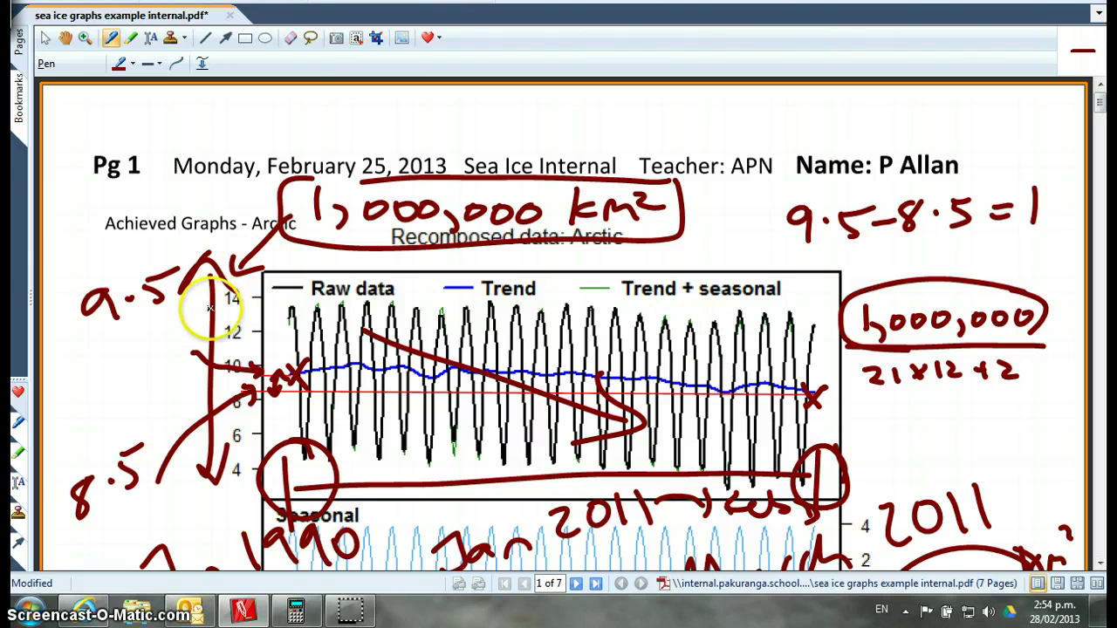
mouse_move(205, 303)
left_mouse_down()
mouse_move(686, 291)
mouse_move(915, 299)
left_mouse_up()
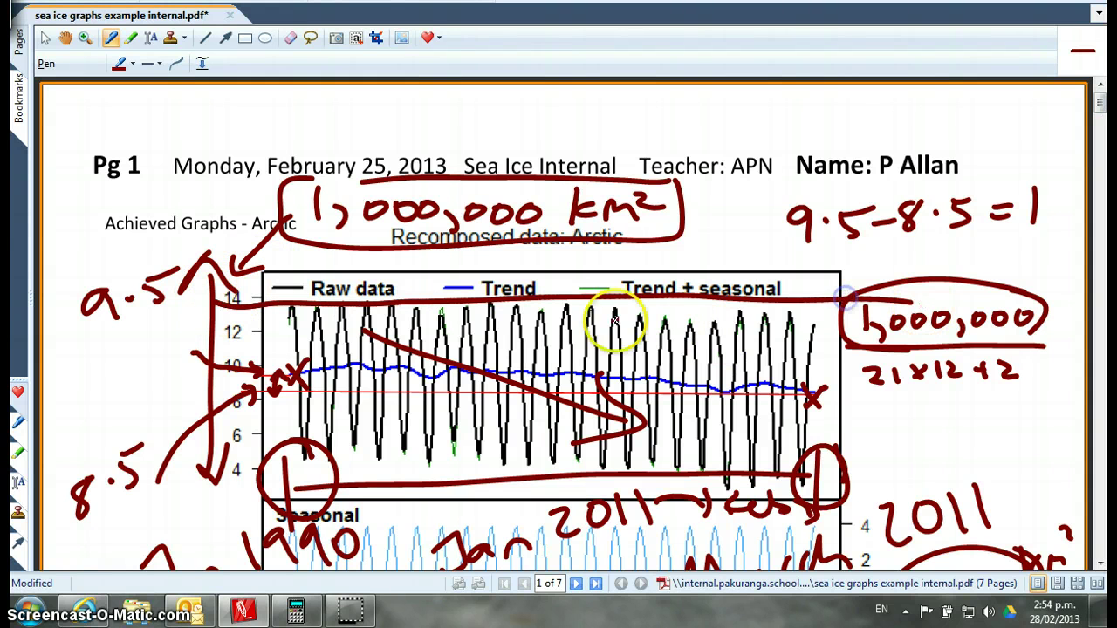
mouse_move(207, 472)
left_mouse_down()
mouse_move(753, 461)
mouse_move(932, 439)
left_mouse_up()
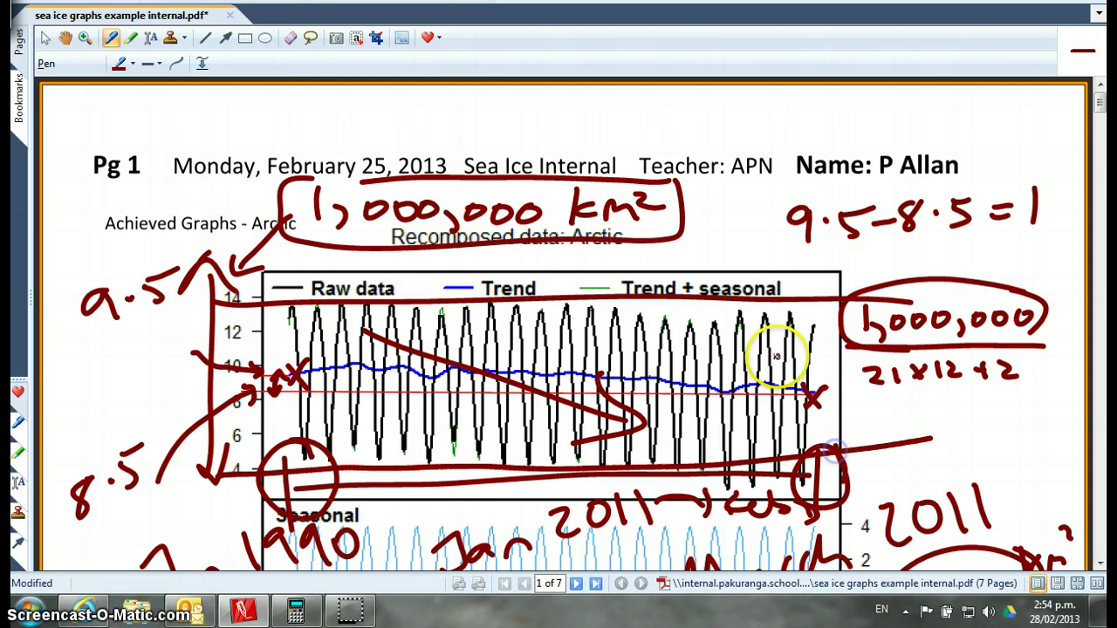
left_click_drag(721, 322, 725, 441)
left_click_drag(692, 328, 725, 292)
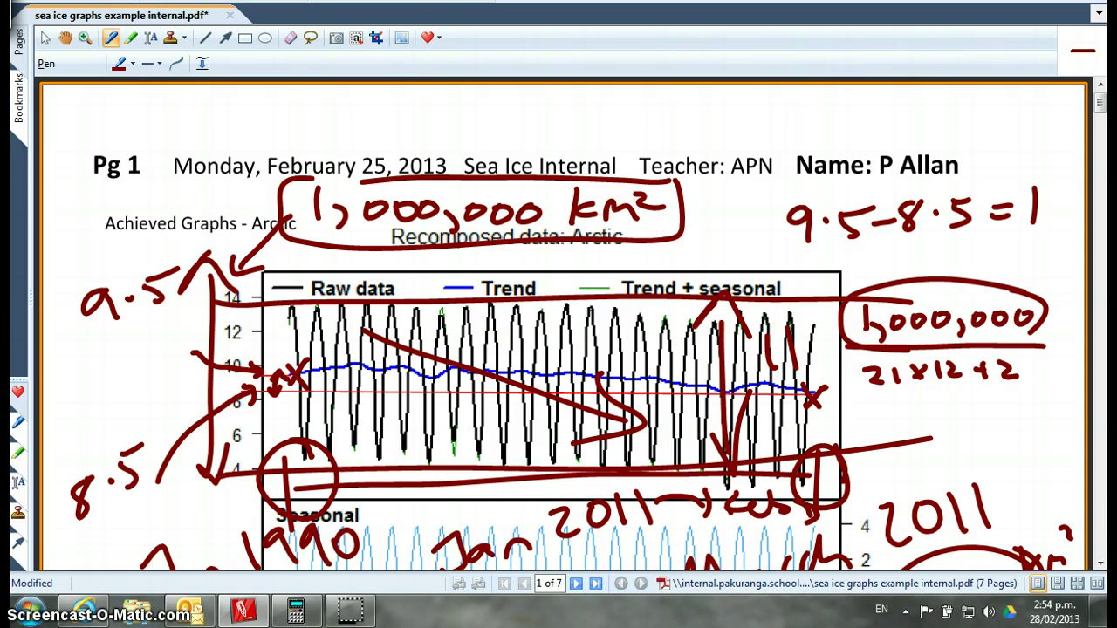
left_click(1098, 562)
left_click_drag(1099, 562, 1099, 562)
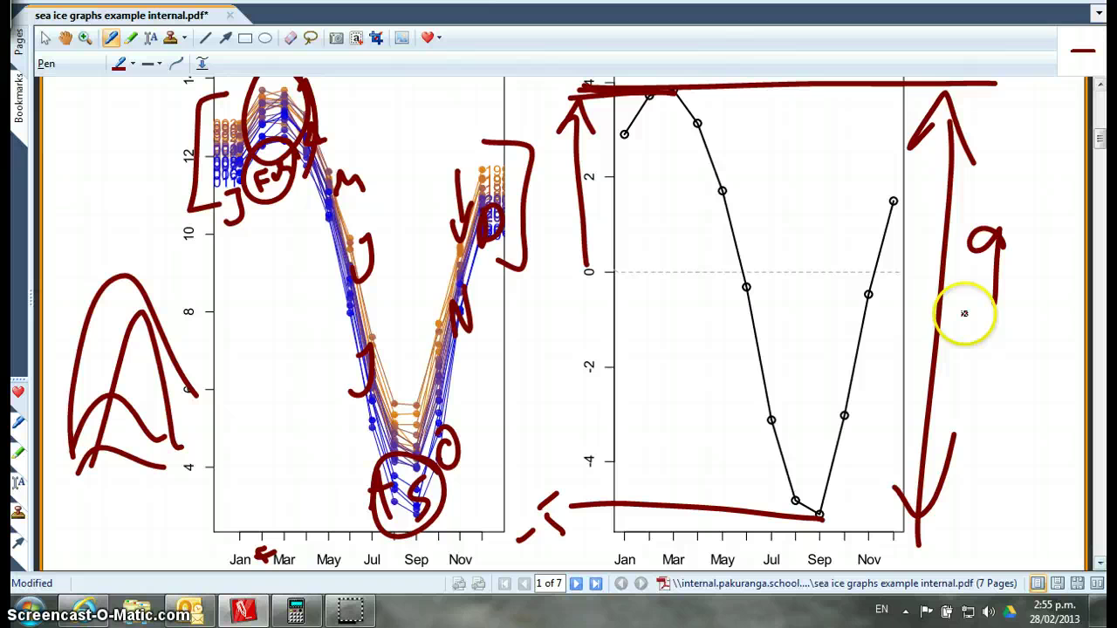
Write /11 under the 9 and an underlined 82% on the seasonal graph, then return to page 1's top
mouse_move(1032, 309)
left_mouse_down()
mouse_move(959, 320)
mouse_move(988, 374)
left_mouse_up()
left_click_drag(1008, 333, 1008, 366)
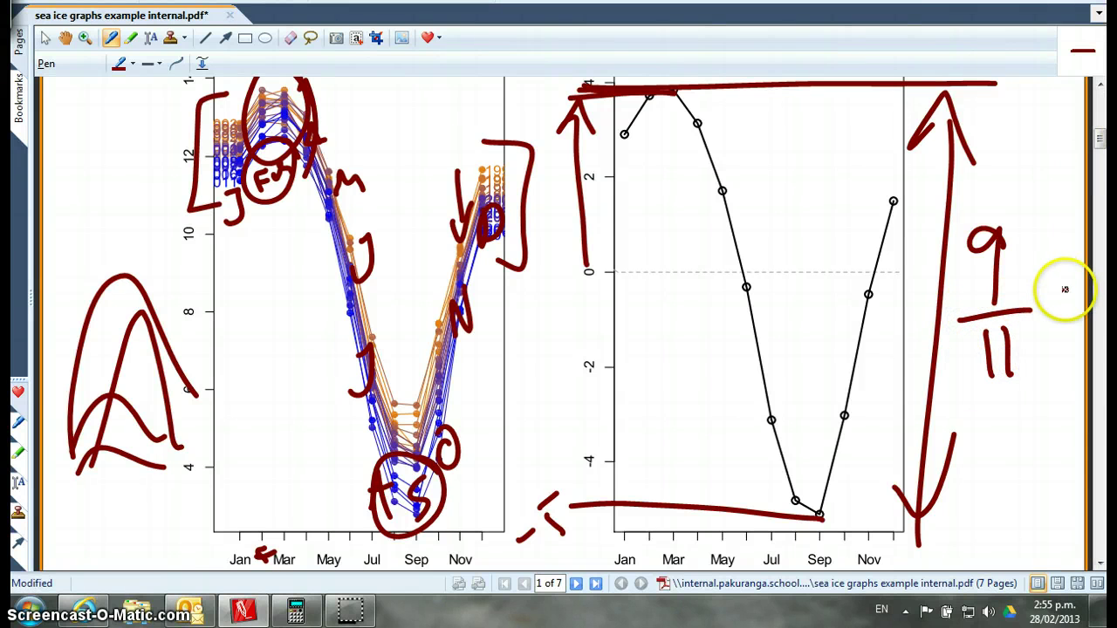
left_click_drag(635, 294, 630, 339)
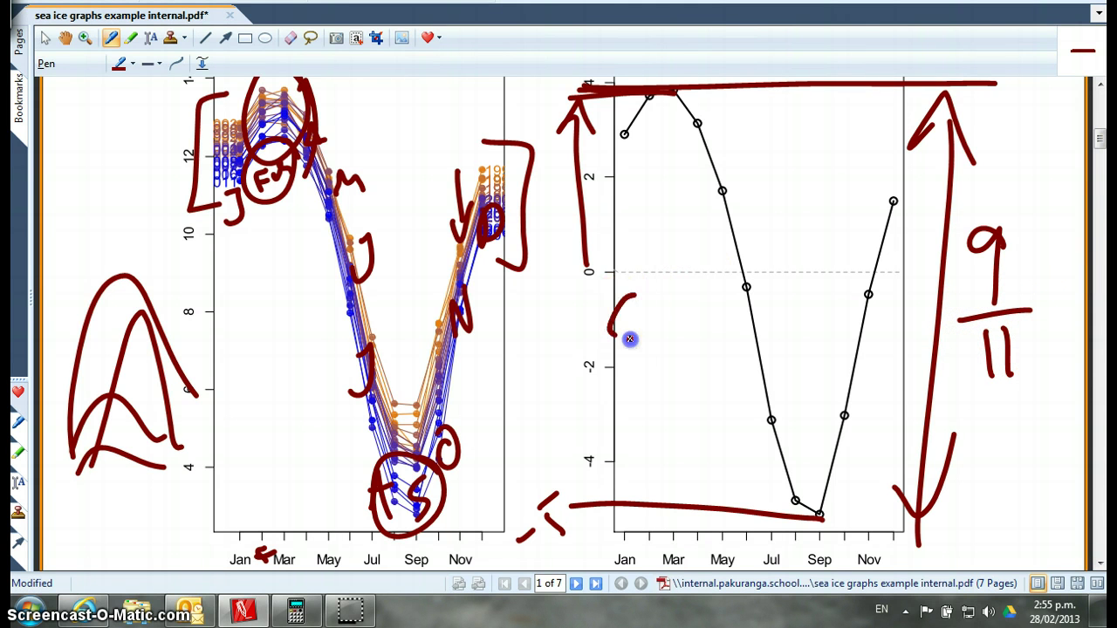
left_click_drag(735, 310, 744, 288)
left_click_drag(621, 397, 778, 316)
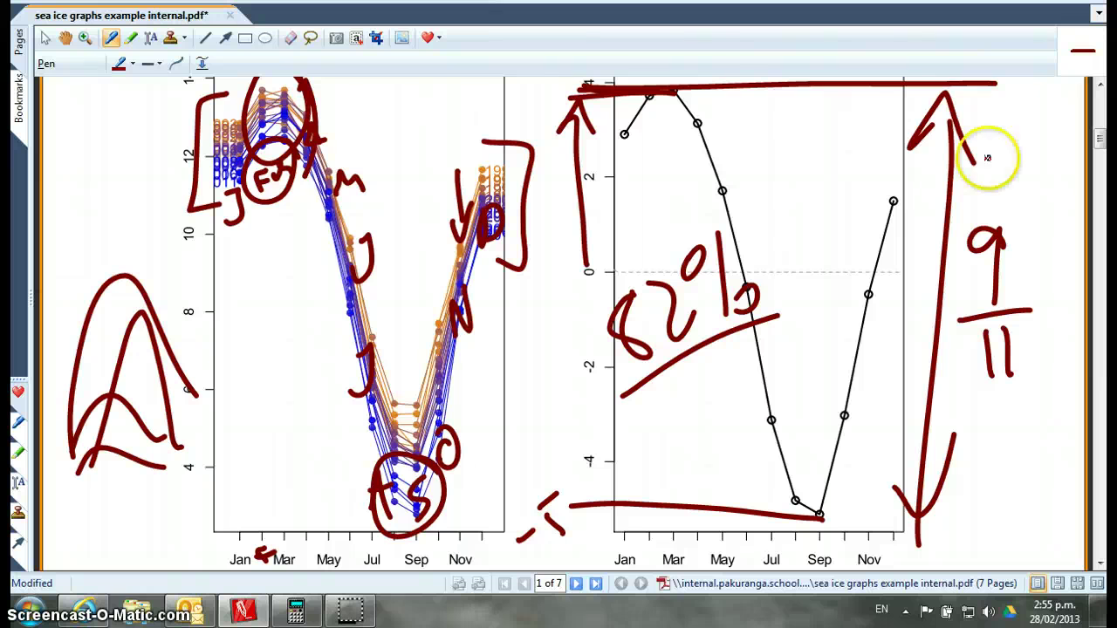
scroll(1099, 105, "up", 5)
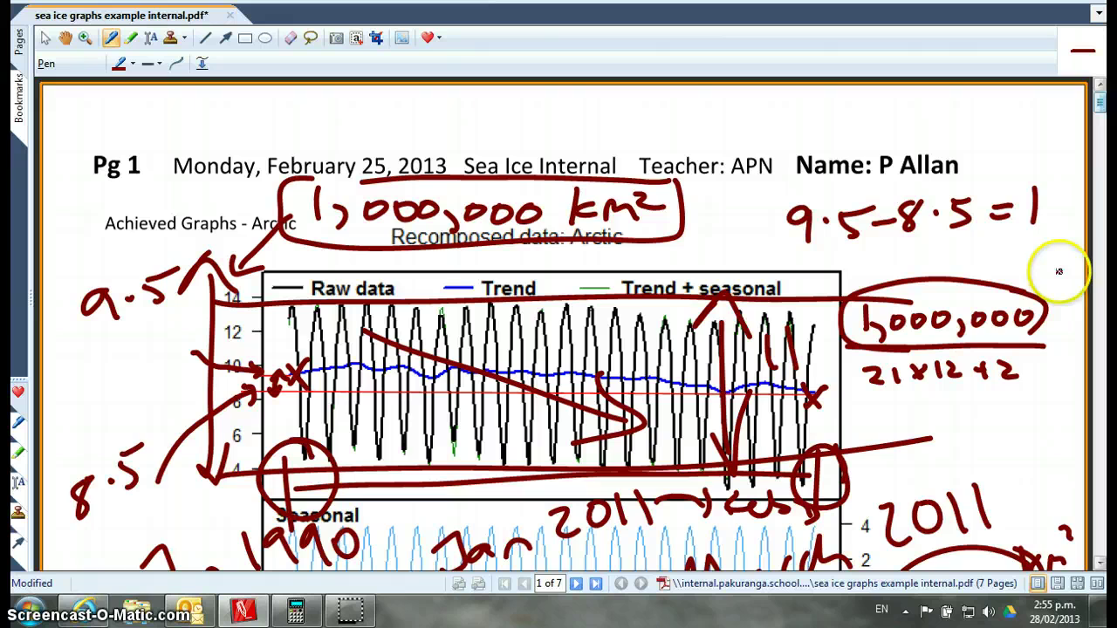
Back at the graphs, write -1 and -3 labels beside the seasonal graph's axis levels
left_click(1099, 563)
left_click_drag(1101, 565, 1101, 568)
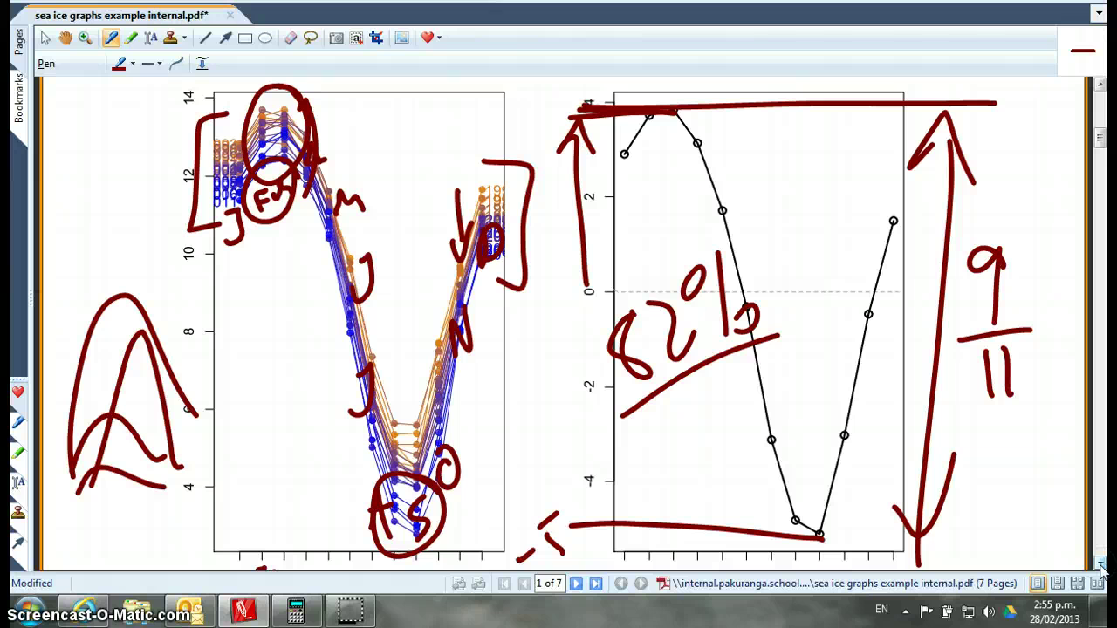
mouse_move(611, 92)
left_mouse_down()
mouse_move(569, 114)
mouse_move(611, 87)
left_mouse_up()
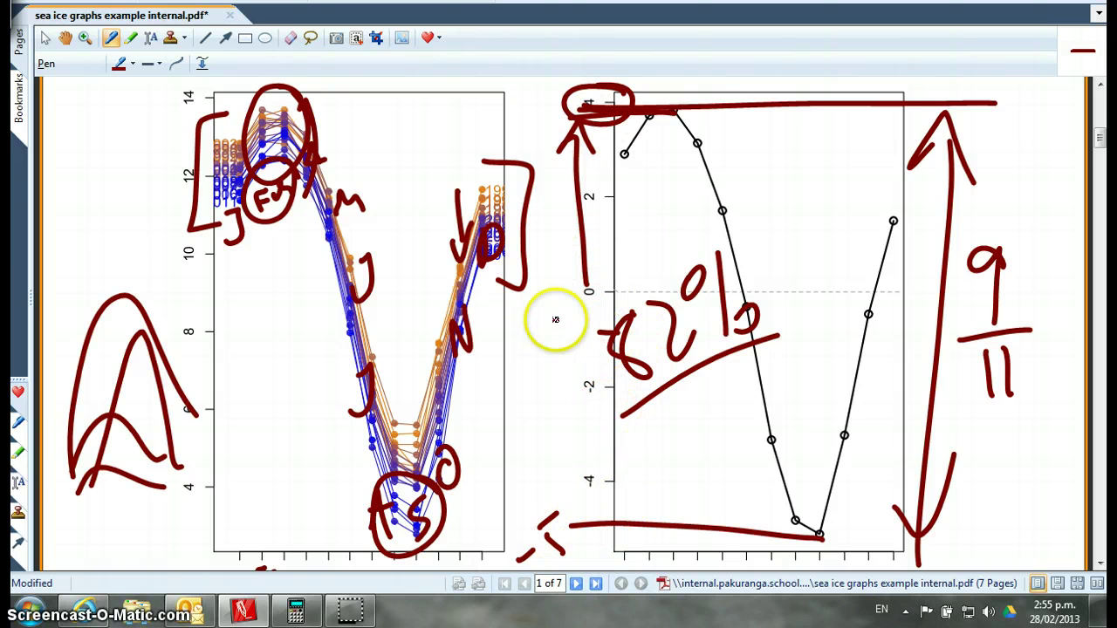
left_click_drag(535, 339, 581, 349)
left_click_drag(608, 430, 625, 429)
left_click_drag(535, 427, 578, 440)
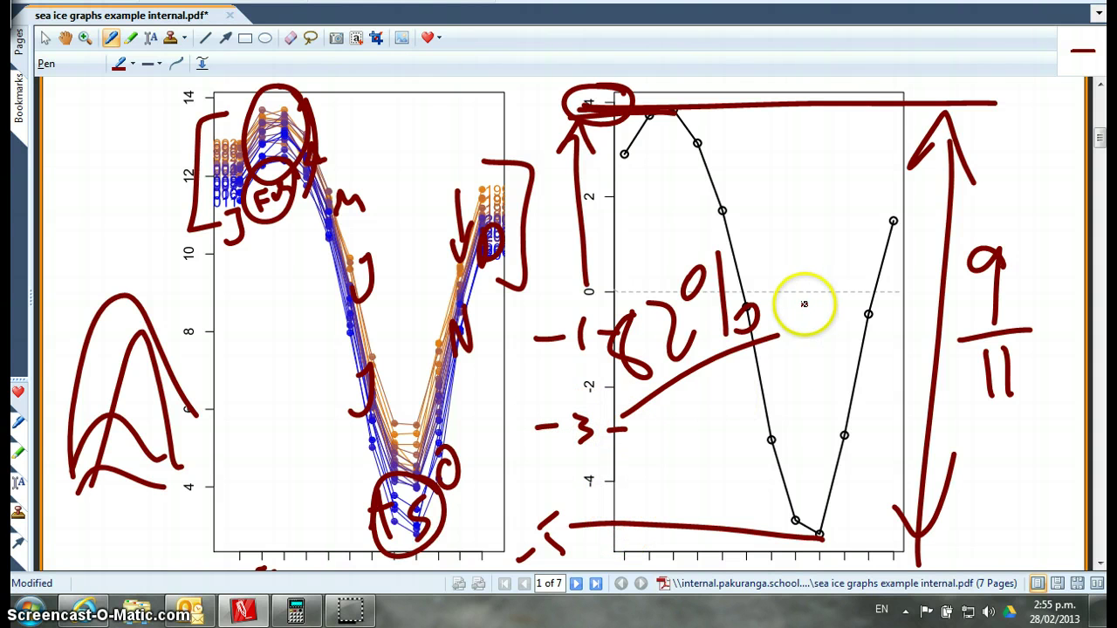
Draw a vertical arrow labelled 5, write 4 near the top, and circle 4, 5, 9 and 11
mouse_move(804, 305)
left_mouse_down()
mouse_move(817, 523)
mouse_move(842, 458)
left_mouse_up()
mouse_move(779, 333)
left_mouse_down()
mouse_move(797, 281)
mouse_move(847, 386)
left_mouse_up()
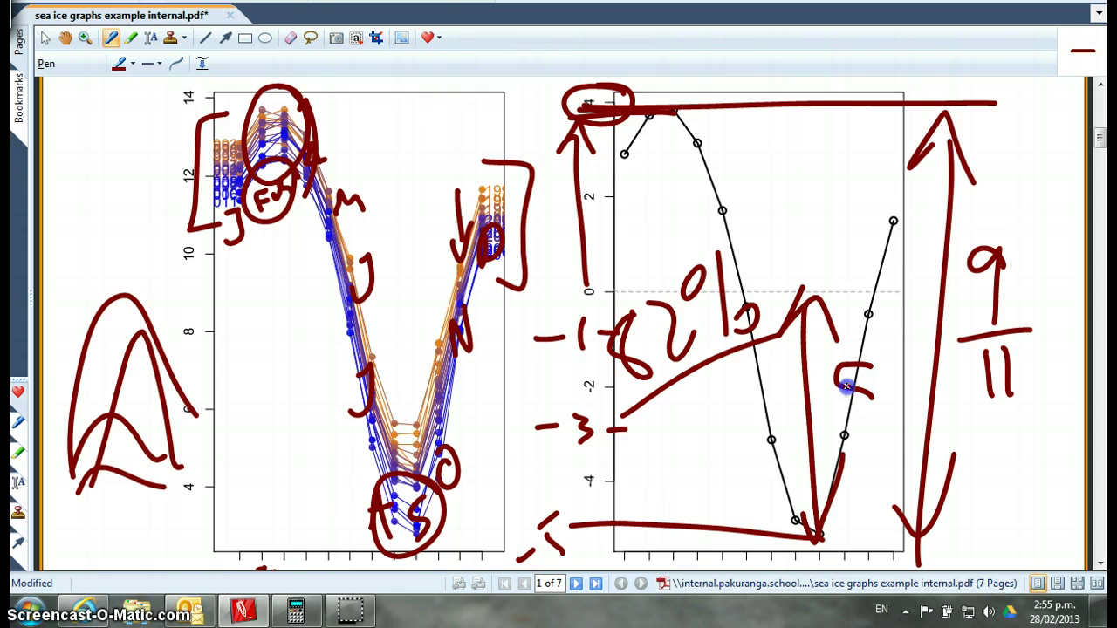
mouse_move(609, 190)
left_mouse_down()
mouse_move(617, 168)
mouse_move(606, 165)
mouse_move(668, 179)
left_mouse_up()
left_click_drag(877, 349, 860, 341)
mouse_move(1058, 251)
left_mouse_down()
mouse_move(956, 324)
mouse_move(1003, 217)
left_mouse_up()
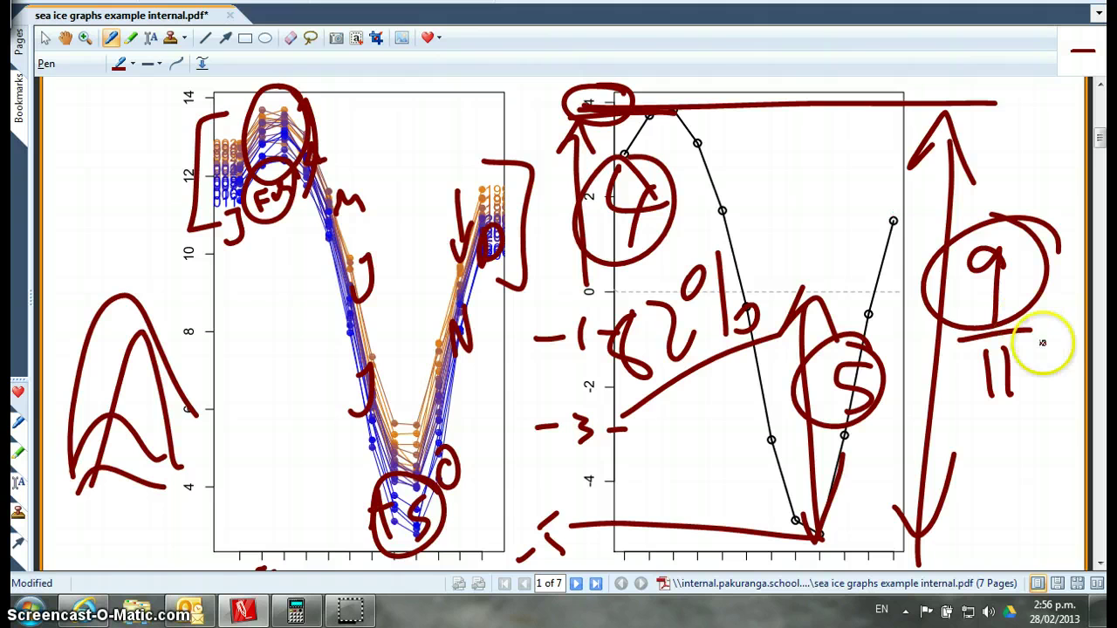
mouse_move(1027, 346)
left_mouse_down()
mouse_move(1042, 398)
mouse_move(948, 394)
left_mouse_up()
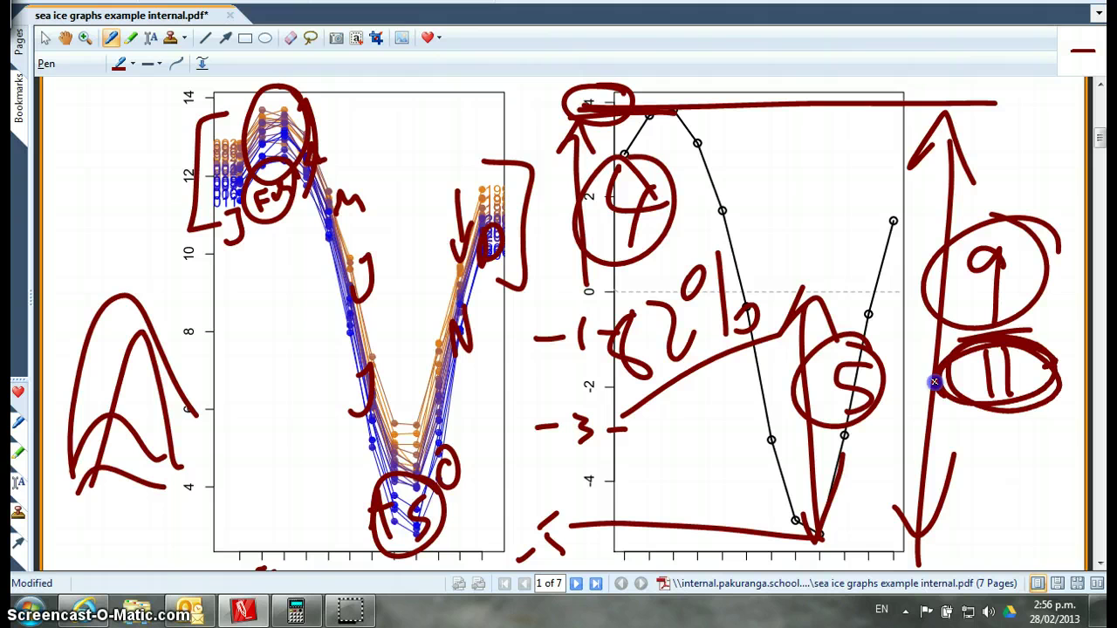